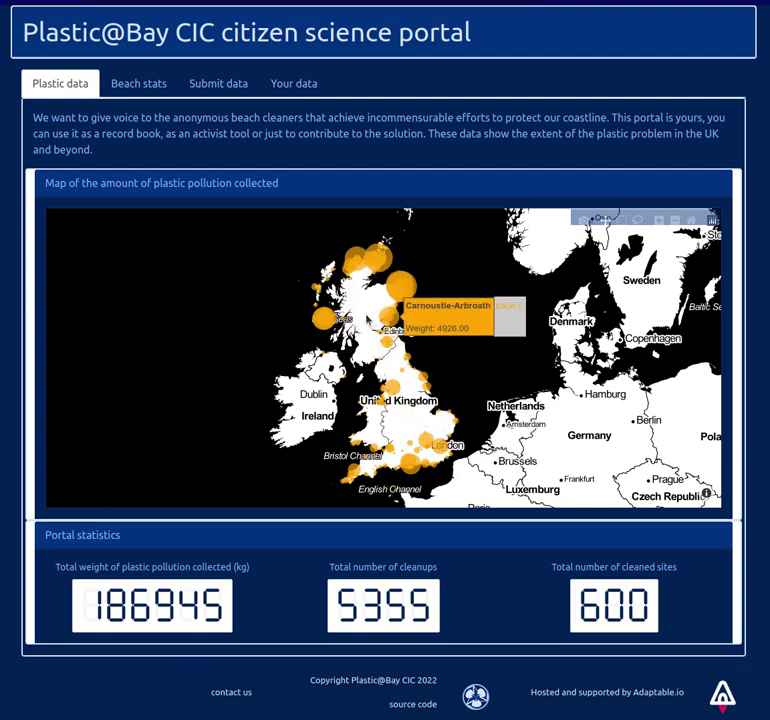
Zoom the pollution map into Scotland and pan west to the Inner Seas island cleanup markers.
{"action": "scroll", "coordinate": [366, 310], "scroll_direction": "up", "scroll_amount": 5}
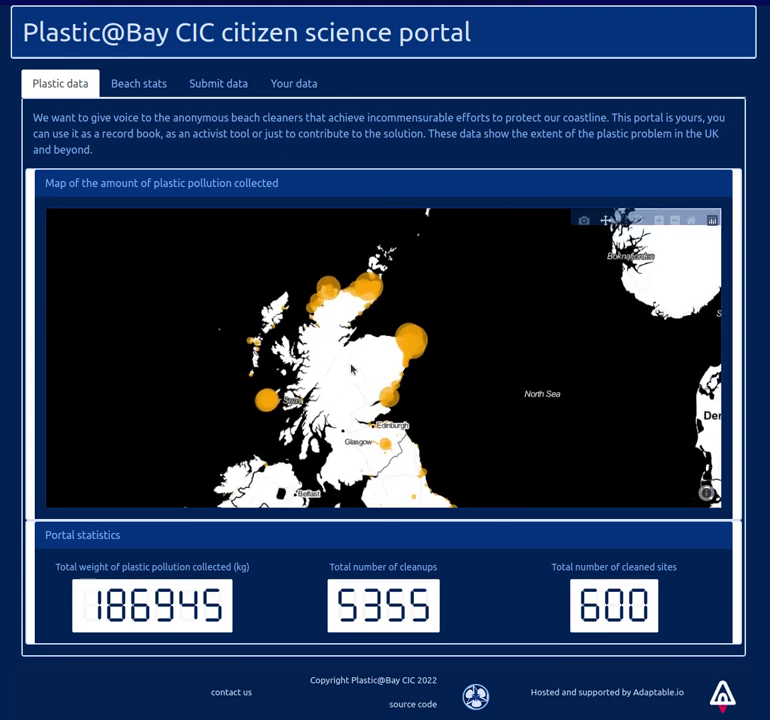
{"action": "scroll", "coordinate": [390, 380], "scroll_direction": "up", "scroll_amount": 5}
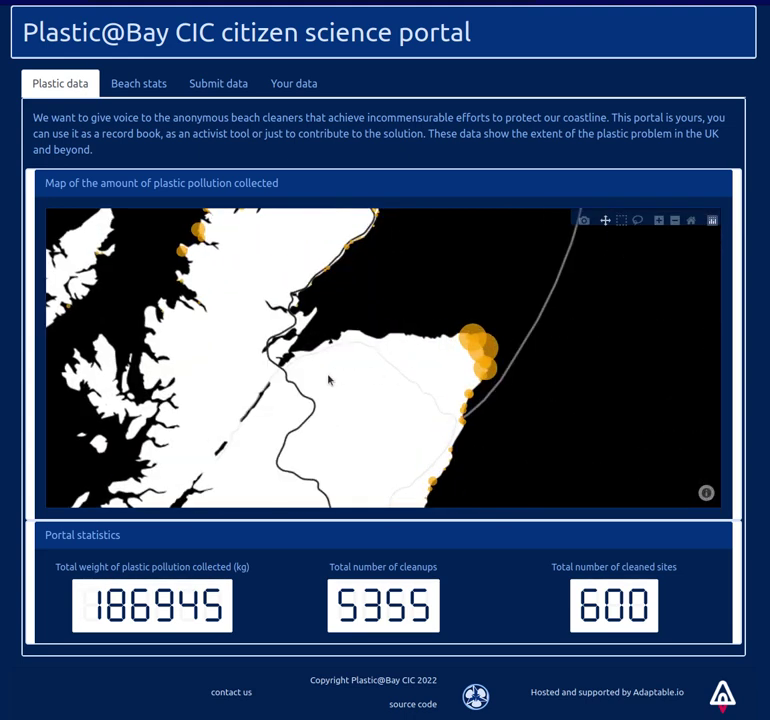
{"action": "left_click_drag", "start_coordinate": [433, 359], "coordinate": [358, 357]}
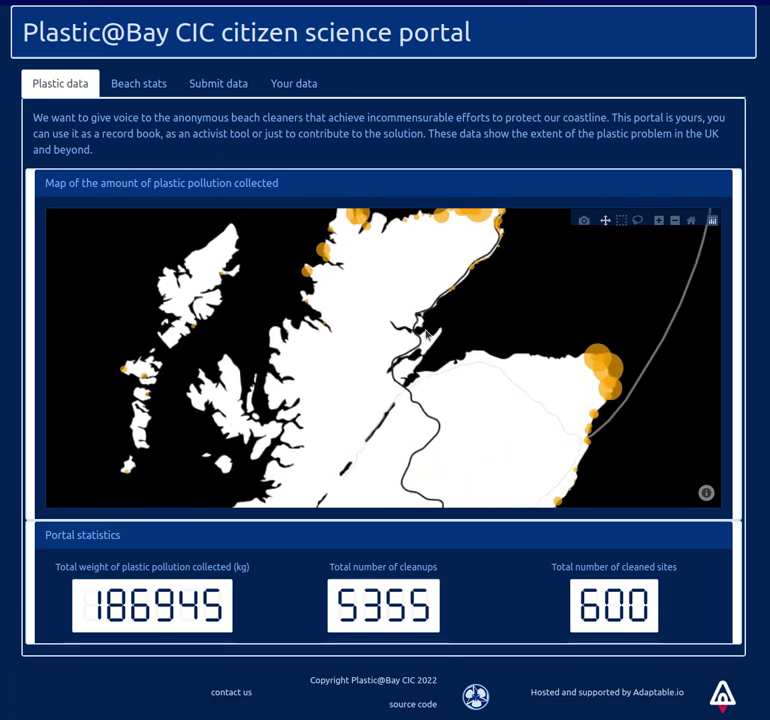
{"action": "mouse_move", "coordinate": [229, 471]}
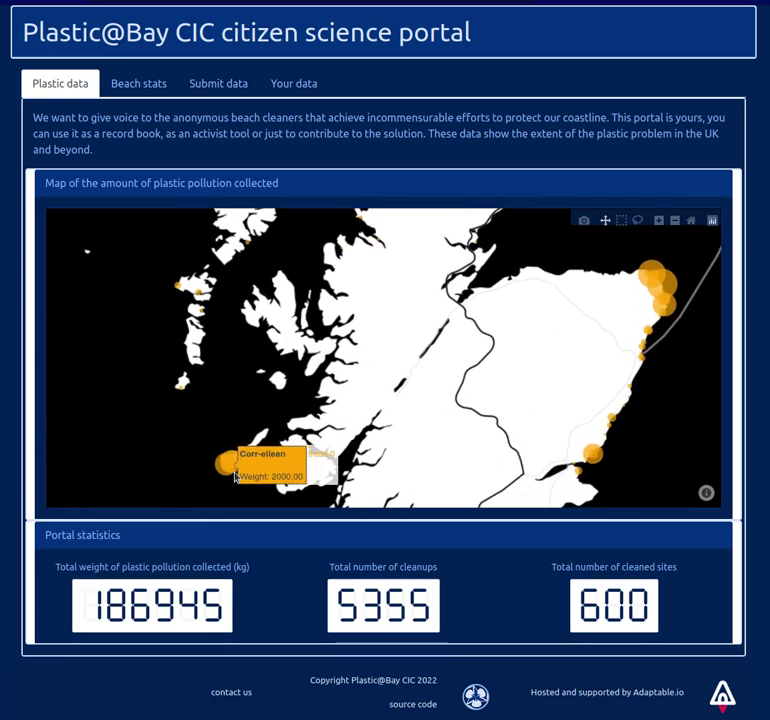
{"action": "scroll", "coordinate": [235, 477], "scroll_direction": "up", "scroll_amount": 5}
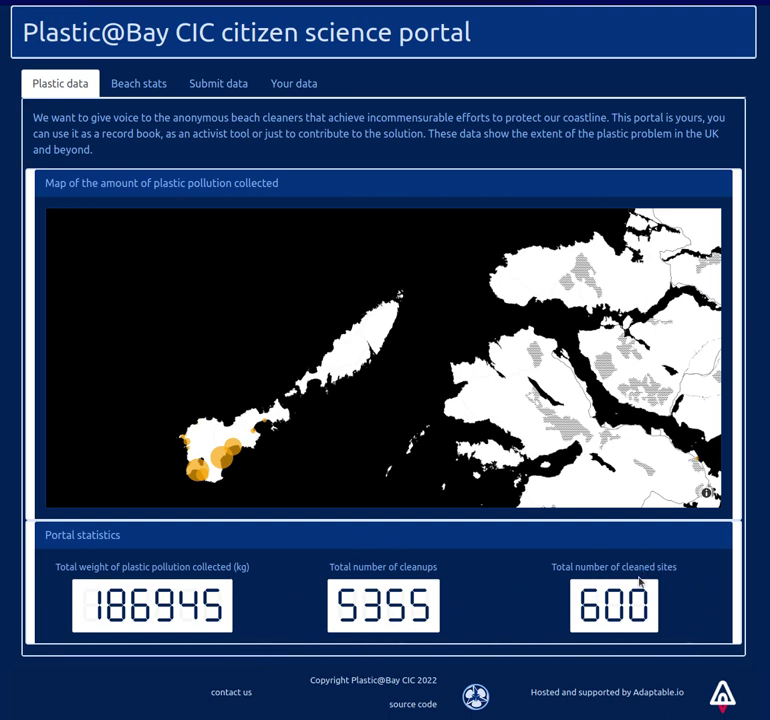
Show the Beach stats view with Balnakeil kept as the selected beach.
{"action": "left_click", "coordinate": [137, 83]}
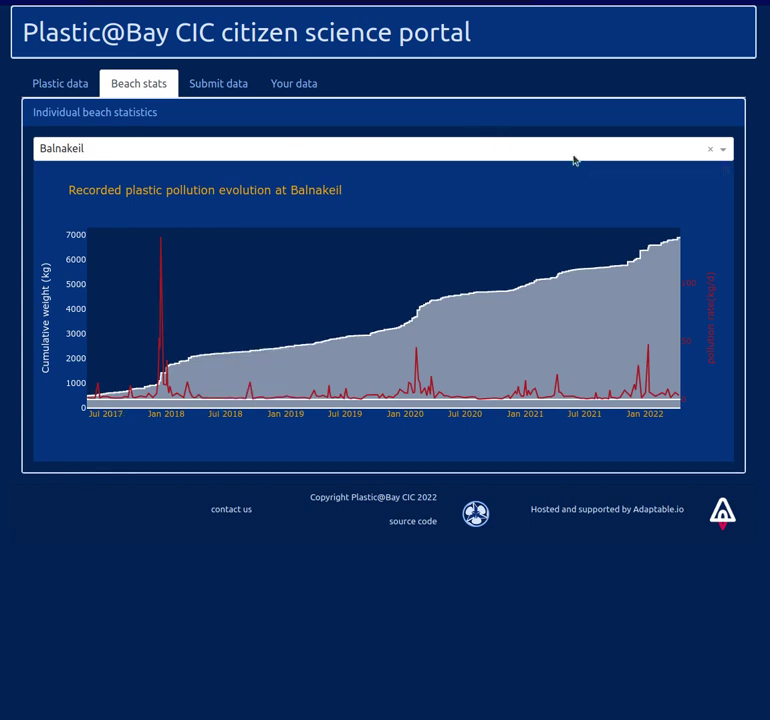
{"action": "left_click", "coordinate": [620, 151]}
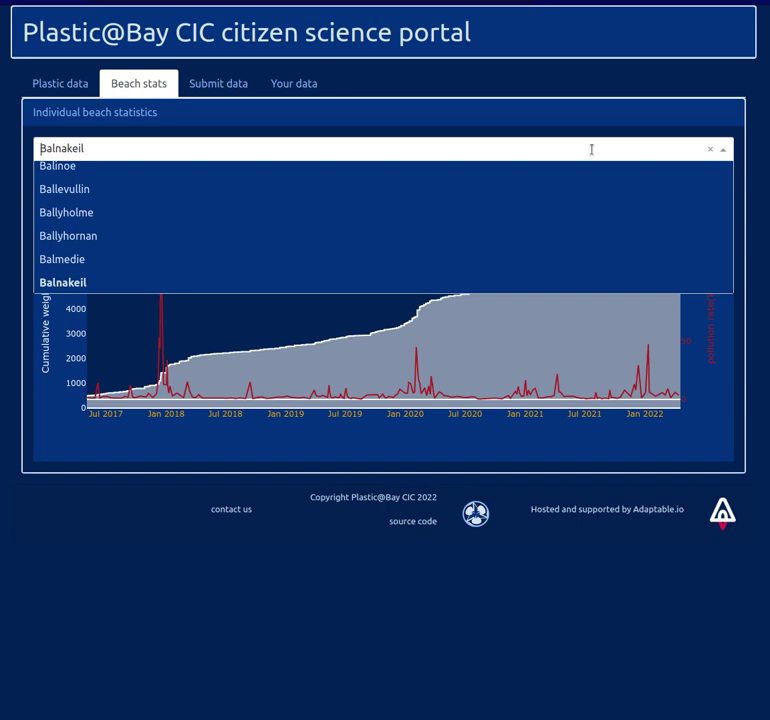
{"action": "left_click", "coordinate": [2, 233]}
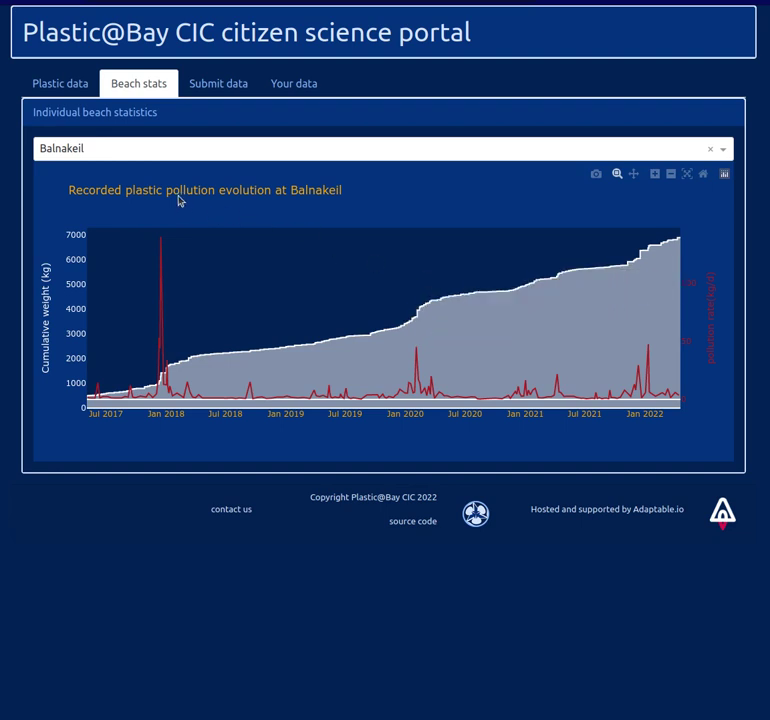
Open the Submit data form and zoom its Previous records map.
{"action": "left_click", "coordinate": [211, 85]}
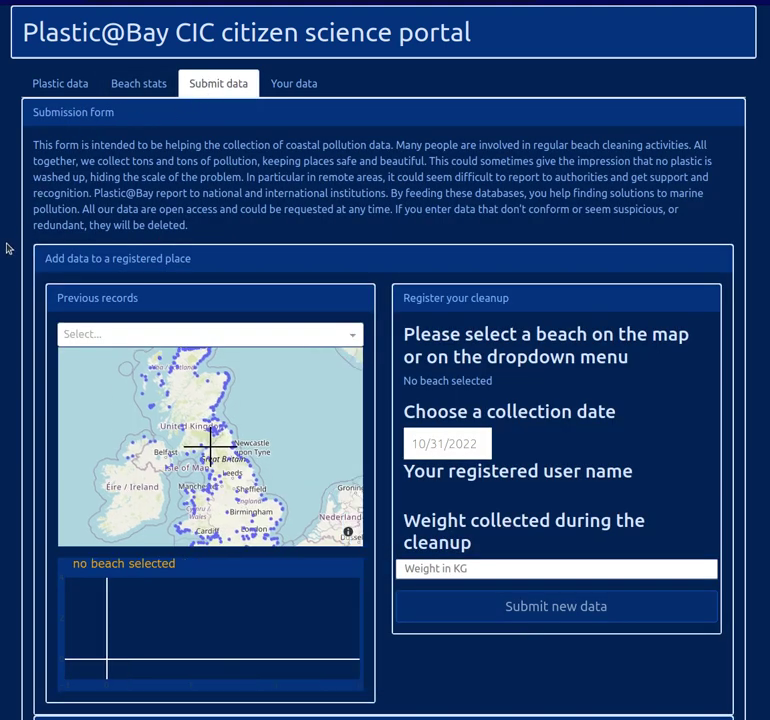
{"action": "scroll", "coordinate": [3, 283], "scroll_direction": "down", "scroll_amount": 1}
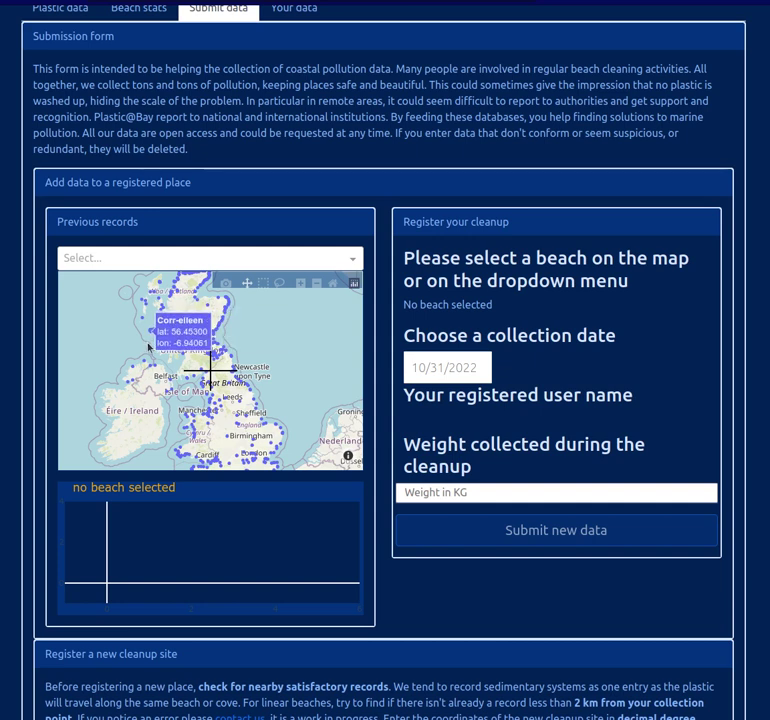
{"action": "scroll", "coordinate": [152, 338], "scroll_direction": "up", "scroll_amount": 3}
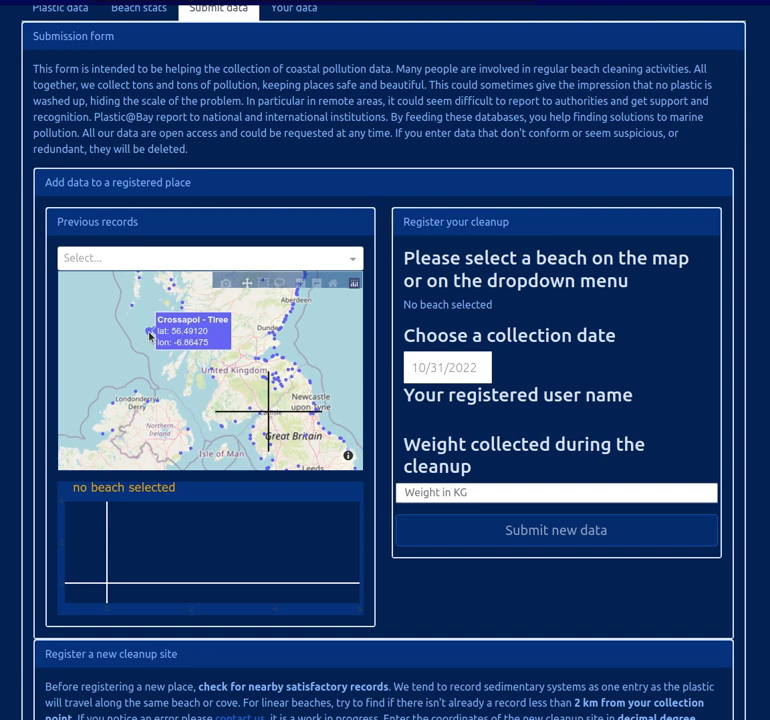
Select Crossapol - Tiree on the map, confirm it in the beach list, then zoom in and pick Tràigh Ghrianal.
{"action": "left_click", "coordinate": [180, 390]}
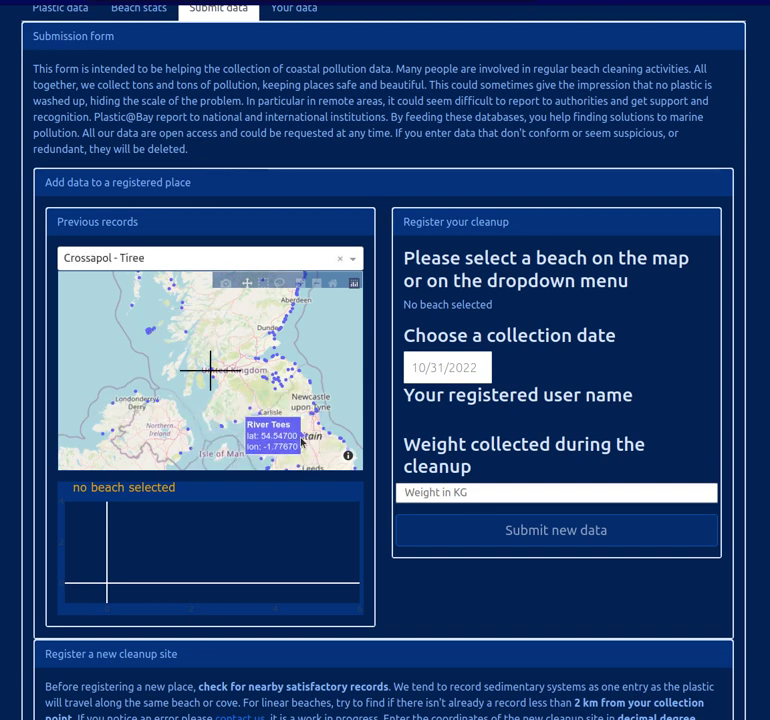
{"action": "left_click", "coordinate": [158, 258]}
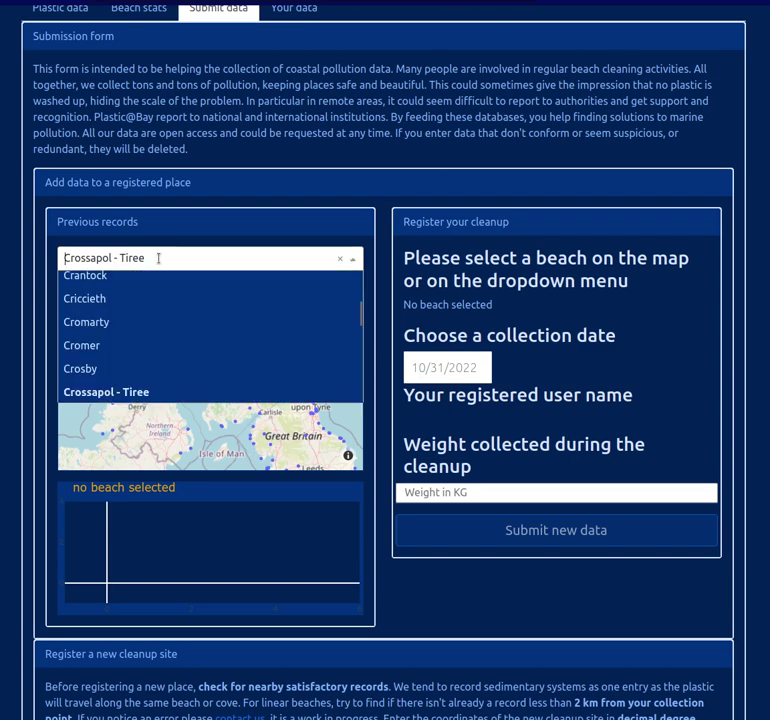
{"action": "left_click", "coordinate": [134, 390]}
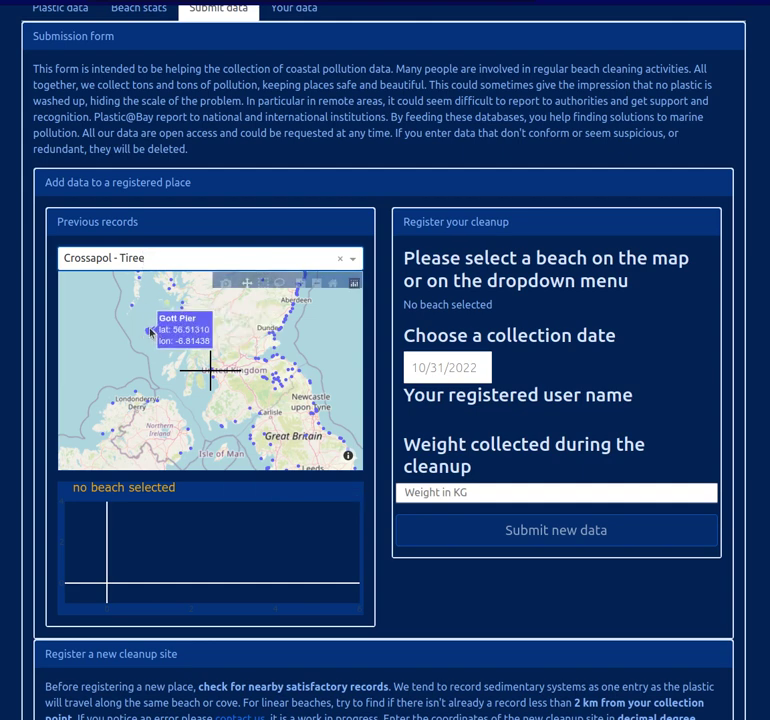
{"action": "scroll", "coordinate": [145, 330], "scroll_direction": "up", "scroll_amount": 5}
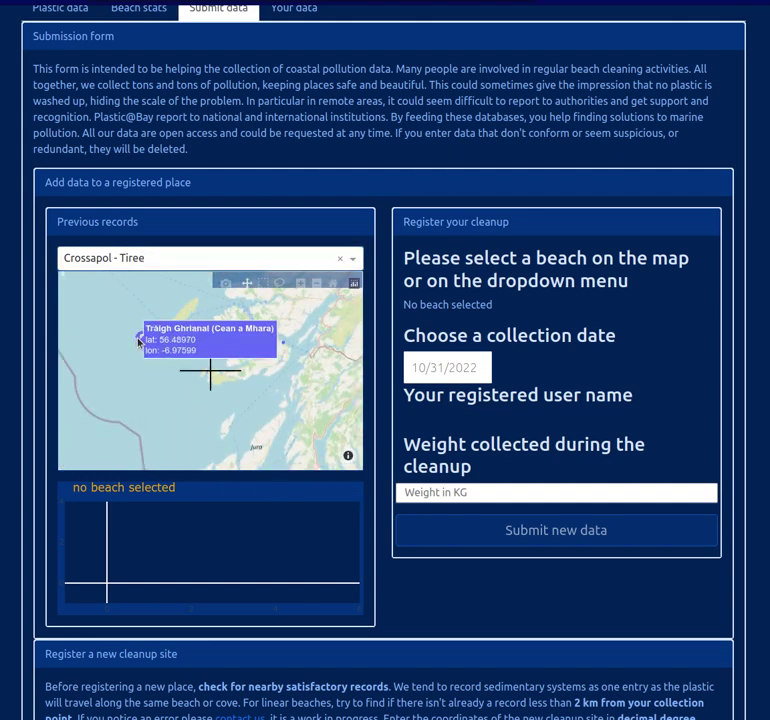
{"action": "left_click", "coordinate": [142, 340]}
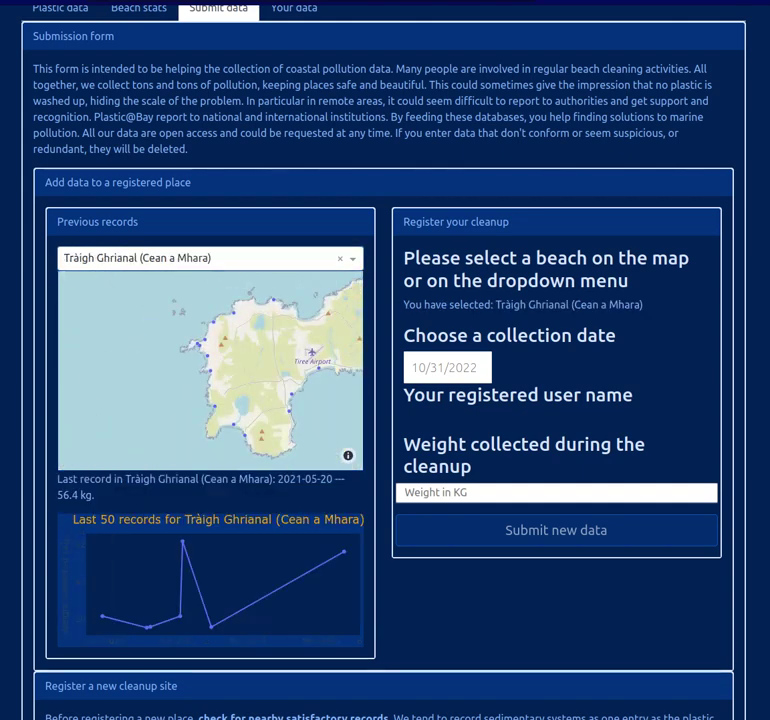
Set the collection date to 31 October 2022 and move on to the Weight in KG field.
{"action": "mouse_move", "coordinate": [211, 376]}
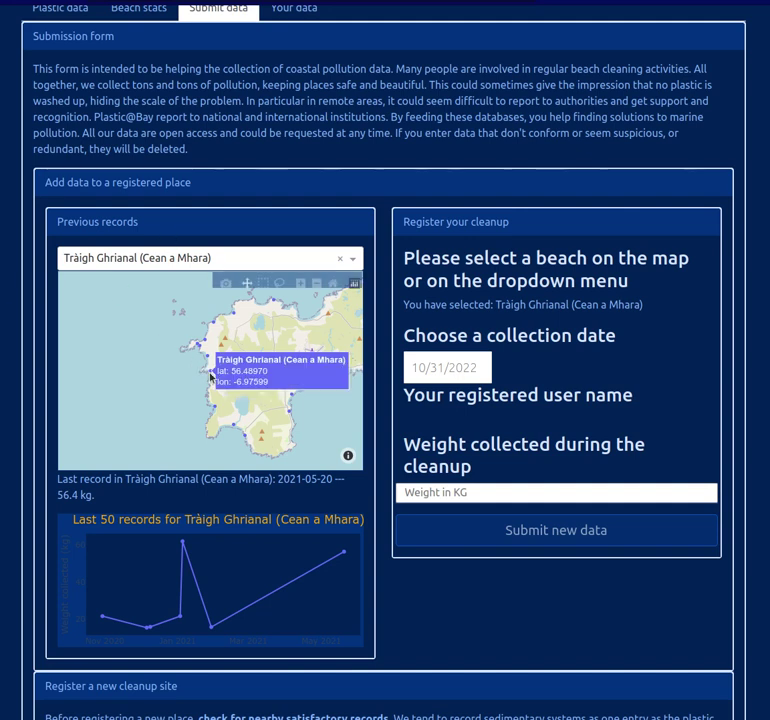
{"action": "mouse_move", "coordinate": [110, 613]}
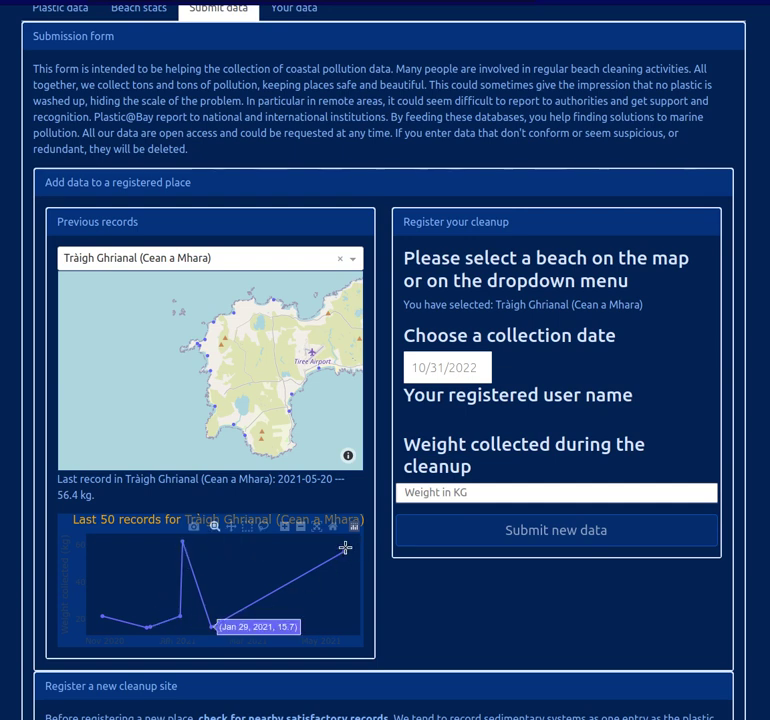
{"action": "mouse_move", "coordinate": [341, 549]}
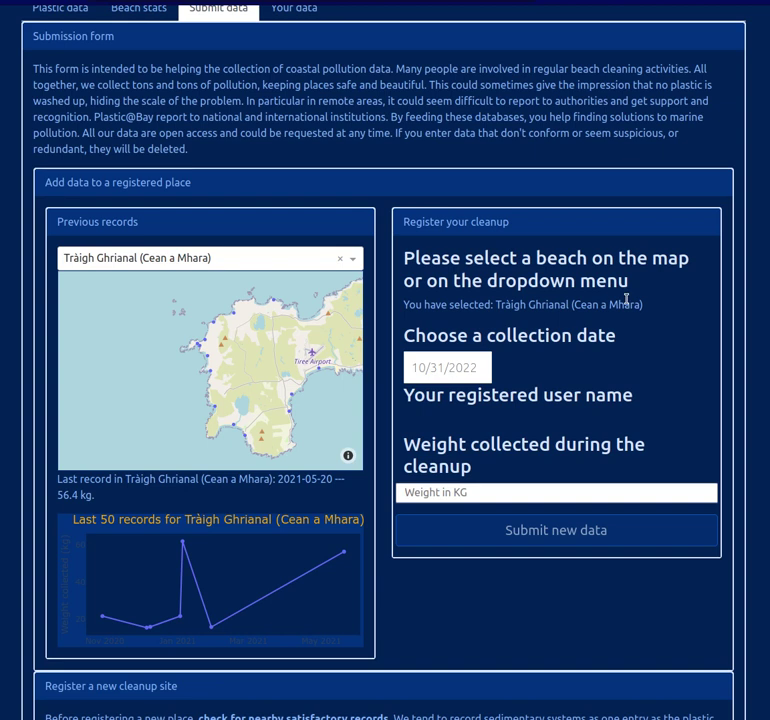
{"action": "left_click", "coordinate": [462, 369]}
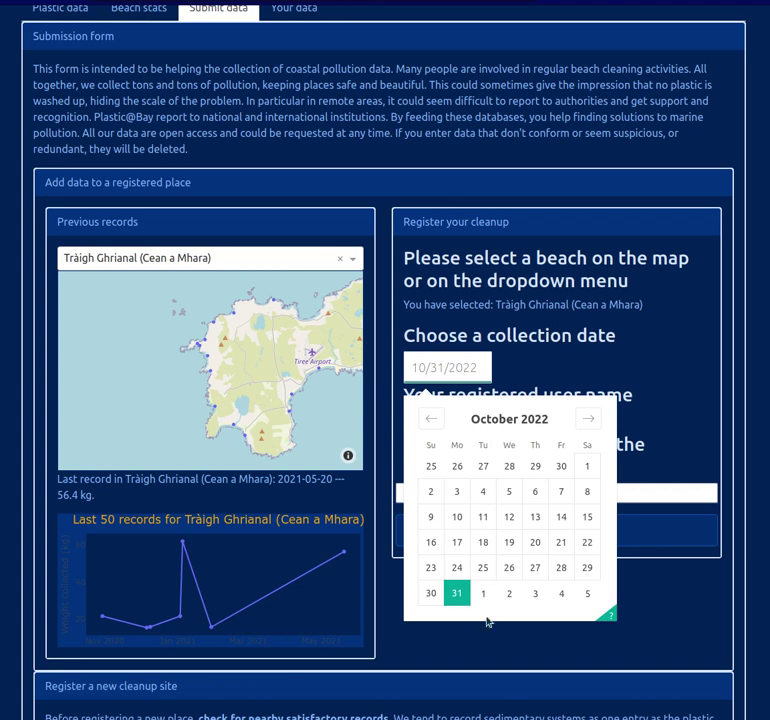
{"action": "left_click", "coordinate": [590, 355]}
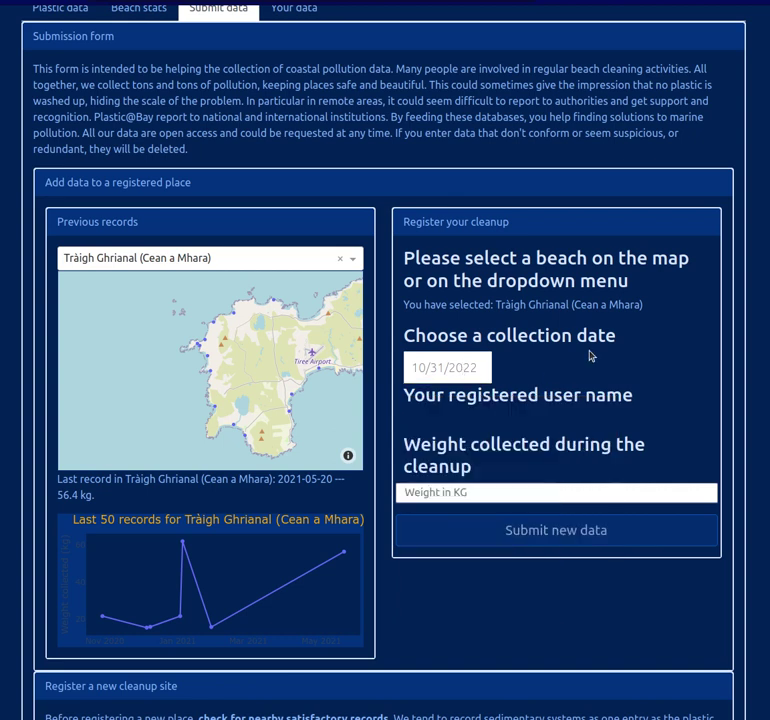
{"action": "left_click", "coordinate": [491, 490]}
Scroll down to the Register a new cleanup site guidance, then back up to the map.
{"action": "scroll", "coordinate": [420, 580], "scroll_direction": "down", "scroll_amount": 1}
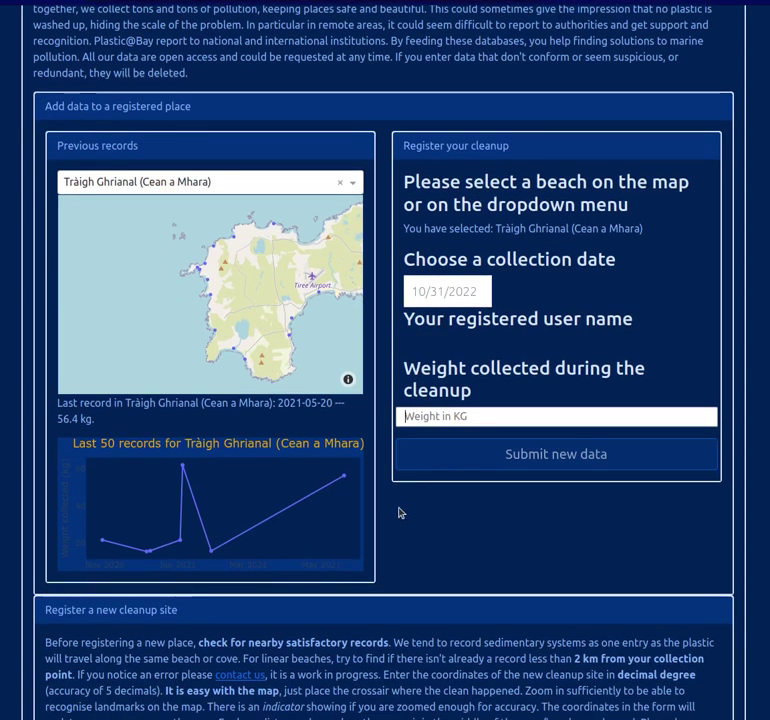
{"action": "scroll", "coordinate": [400, 512], "scroll_direction": "down", "scroll_amount": 1}
{"action": "scroll", "coordinate": [430, 470], "scroll_direction": "down", "scroll_amount": 1}
{"action": "scroll", "coordinate": [460, 435], "scroll_direction": "down", "scroll_amount": 1}
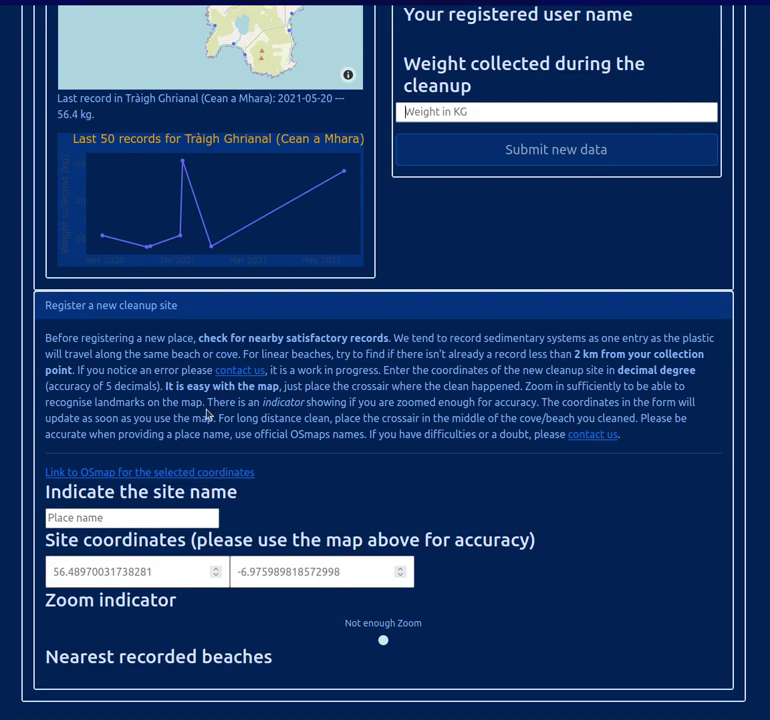
{"action": "scroll", "coordinate": [207, 414], "scroll_direction": "up", "scroll_amount": 7}
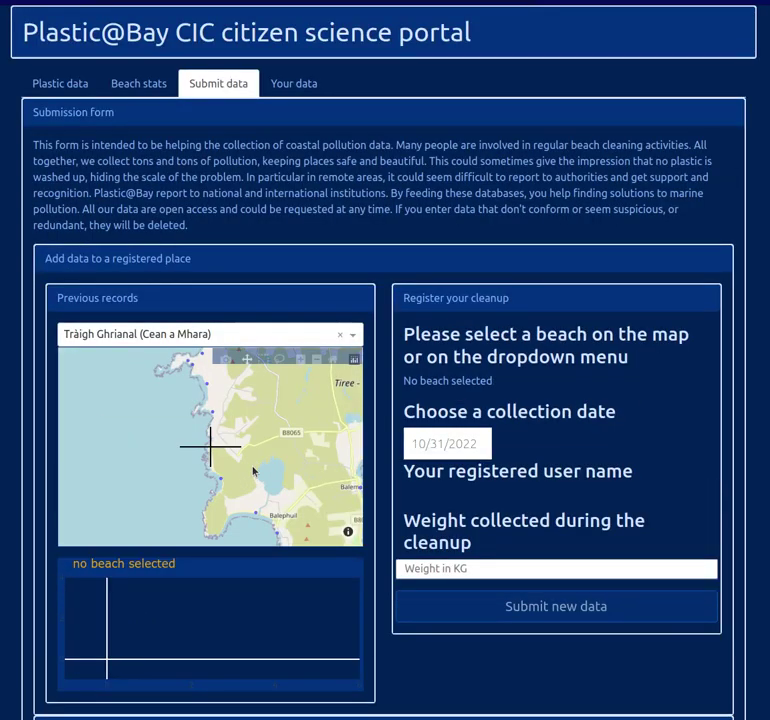
Centre the map crosshair on the cove near Millport House, giving coordinates 56.44553, -6.90039.
{"action": "mouse_move", "coordinate": [300, 467]}
{"action": "left_mouse_down"}
{"action": "mouse_move", "coordinate": [270, 395]}
{"action": "mouse_move", "coordinate": [208, 399]}
{"action": "left_mouse_up"}
{"action": "left_click_drag", "start_coordinate": [230, 496], "coordinate": [218, 440]}
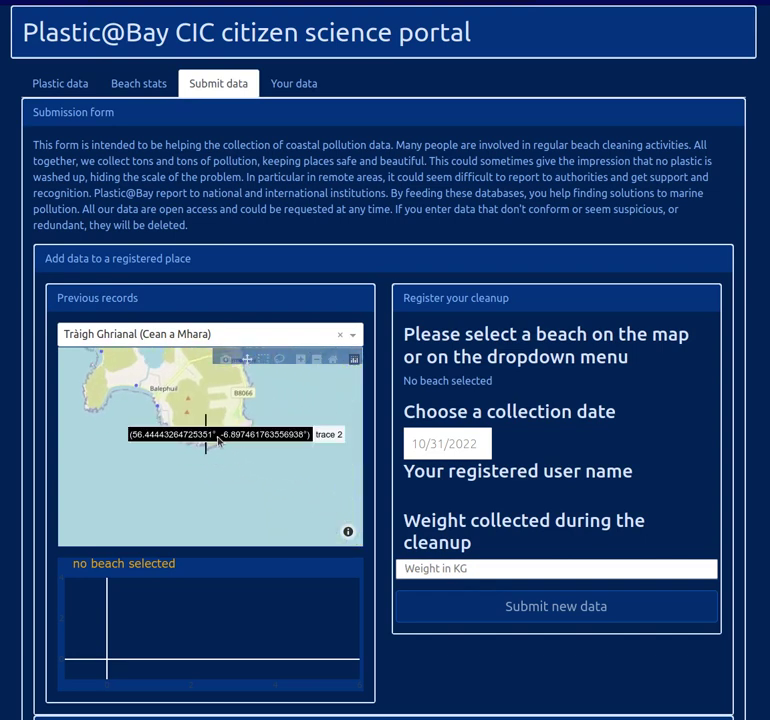
{"action": "scroll", "coordinate": [220, 450], "scroll_direction": "up", "scroll_amount": 2}
{"action": "scroll", "coordinate": [226, 444], "scroll_direction": "down", "scroll_amount": 5}
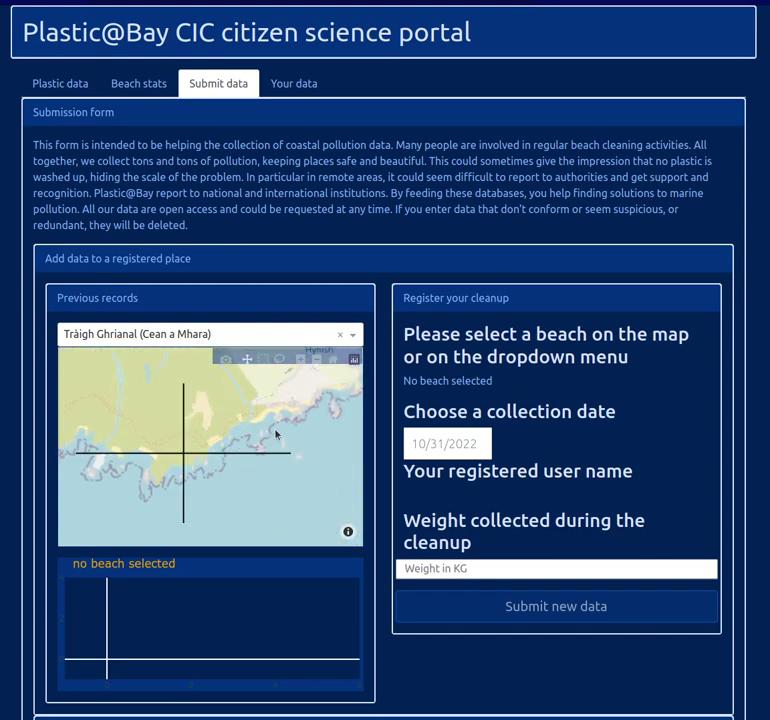
{"action": "scroll", "coordinate": [241, 432], "scroll_direction": "up", "scroll_amount": 3}
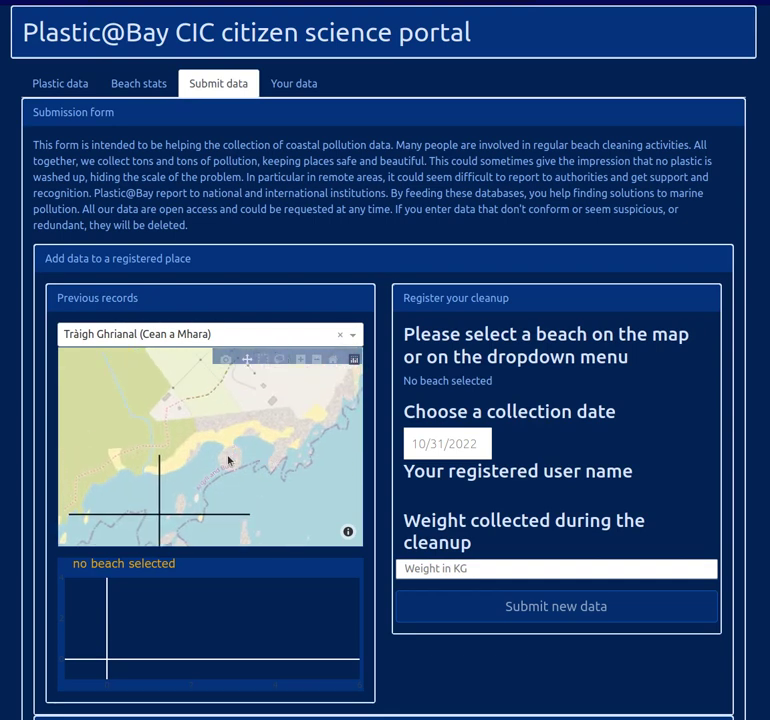
{"action": "scroll", "coordinate": [229, 461], "scroll_direction": "up", "scroll_amount": 3}
{"action": "left_click_drag", "start_coordinate": [237, 478], "coordinate": [237, 507]}
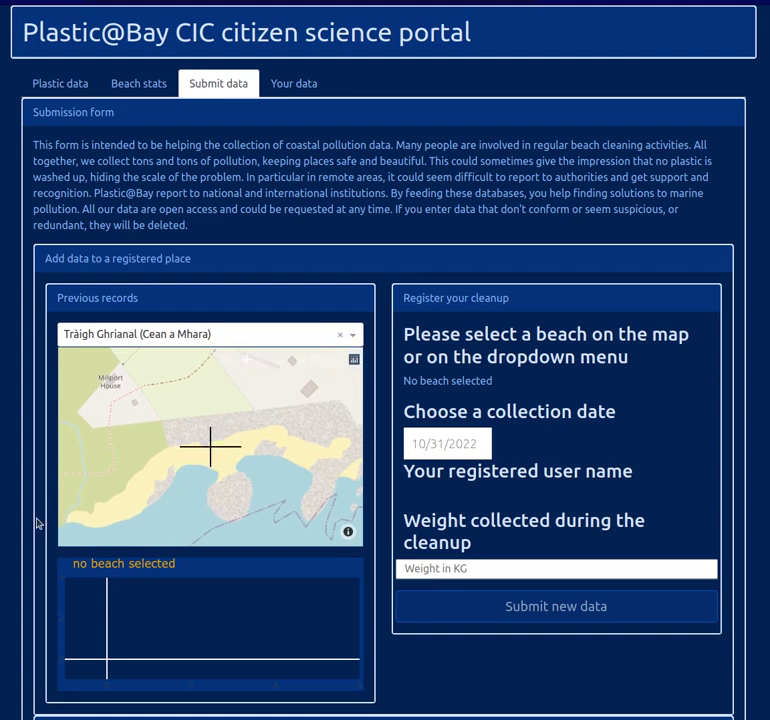
{"action": "scroll", "coordinate": [6, 302], "scroll_direction": "down", "scroll_amount": 3}
{"action": "scroll", "coordinate": [6, 302], "scroll_direction": "down", "scroll_amount": 6}
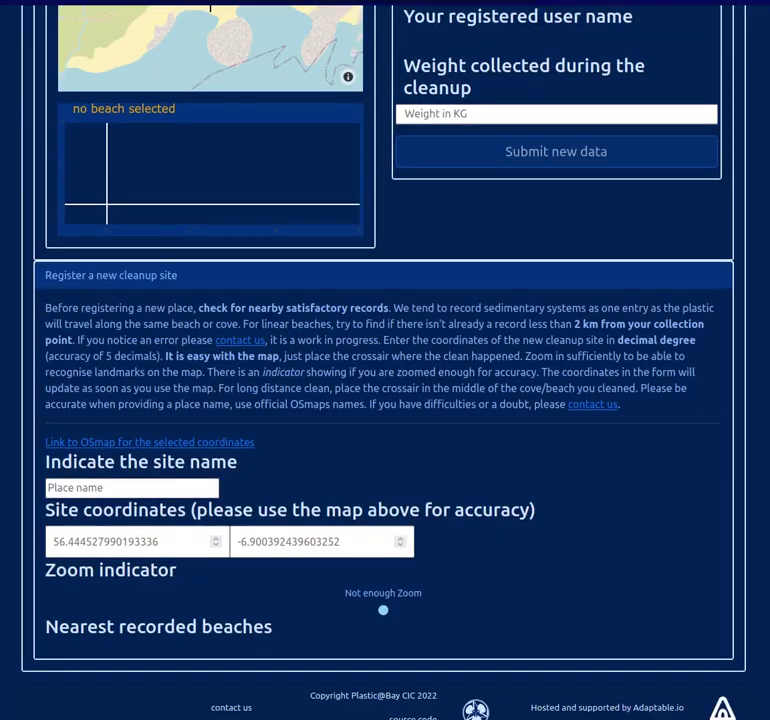
Open the site coordinates in OS Maps with the welcome panel hidden, and zoom in.
{"action": "left_click", "coordinate": [157, 451]}
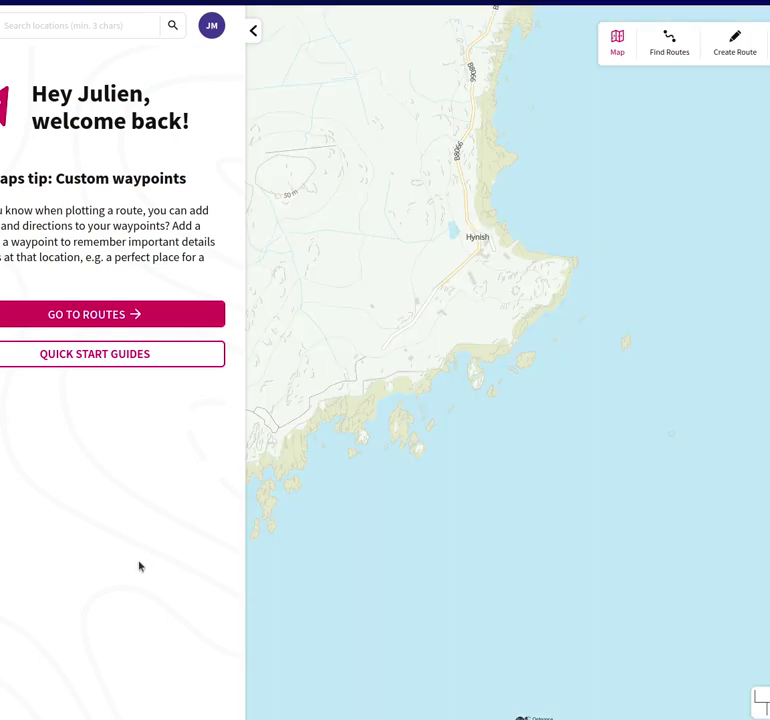
{"action": "left_click", "coordinate": [254, 31]}
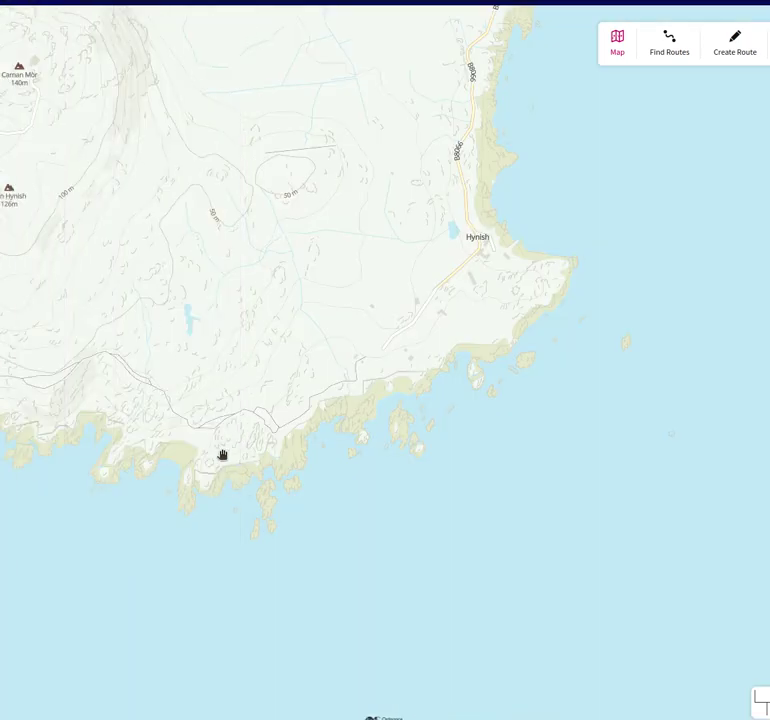
{"action": "scroll", "coordinate": [244, 456], "scroll_direction": "up", "scroll_amount": 2}
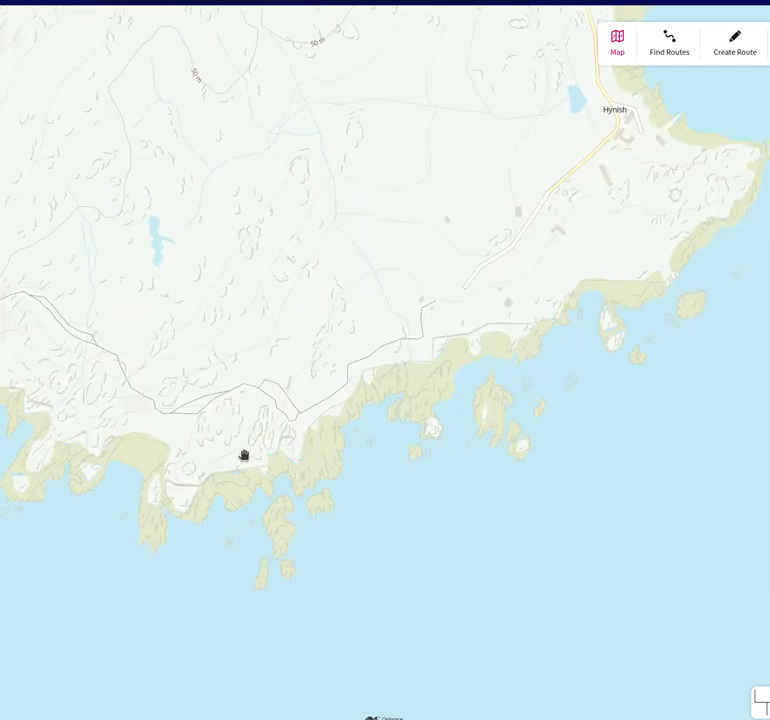
{"action": "scroll", "coordinate": [240, 458], "scroll_direction": "up", "scroll_amount": 1}
{"action": "scroll", "coordinate": [239, 457], "scroll_direction": "up", "scroll_amount": 1}
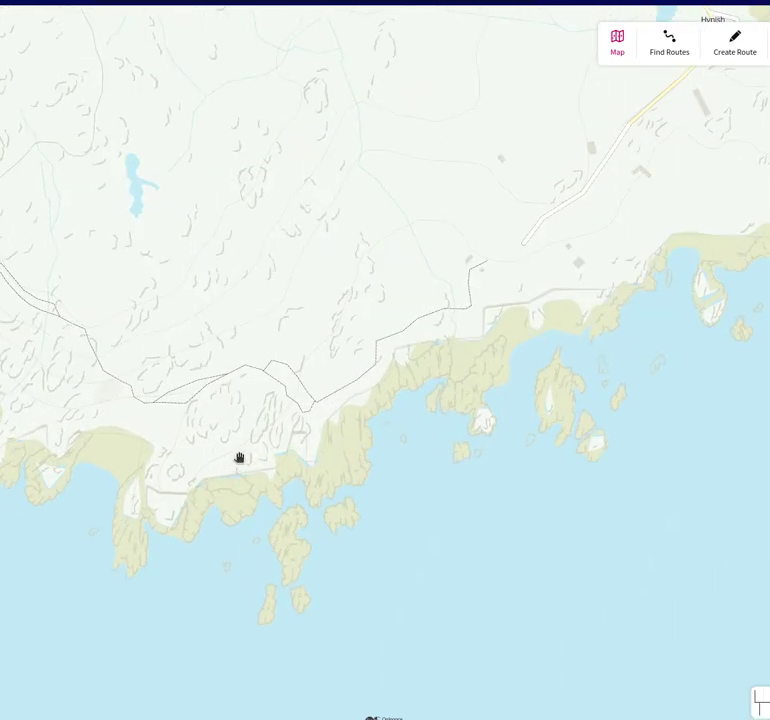
{"action": "scroll", "coordinate": [239, 456], "scroll_direction": "up", "scroll_amount": 1}
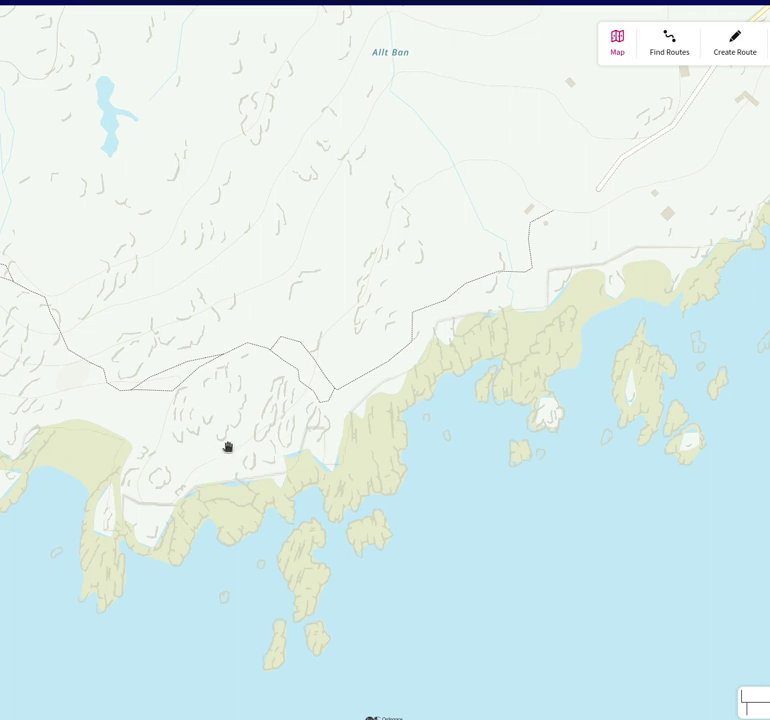
{"action": "scroll", "coordinate": [229, 447], "scroll_direction": "up", "scroll_amount": 2}
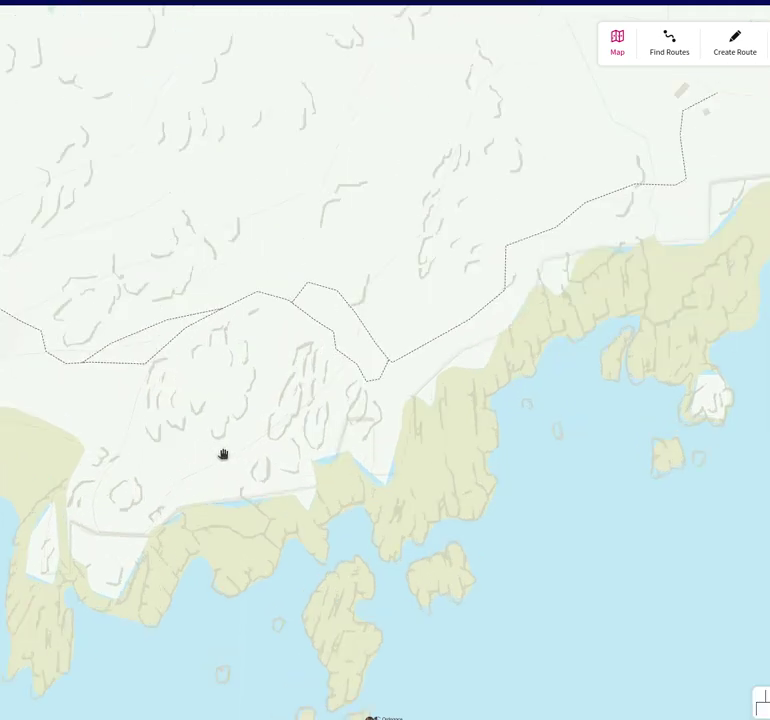
{"action": "scroll", "coordinate": [223, 455], "scroll_direction": "up", "scroll_amount": 1}
Pan along the south coast to show Gasamuil, Rubha Dubh and Poll Mhiasumuill.
{"action": "left_click_drag", "start_coordinate": [223, 455], "coordinate": [278, 452]}
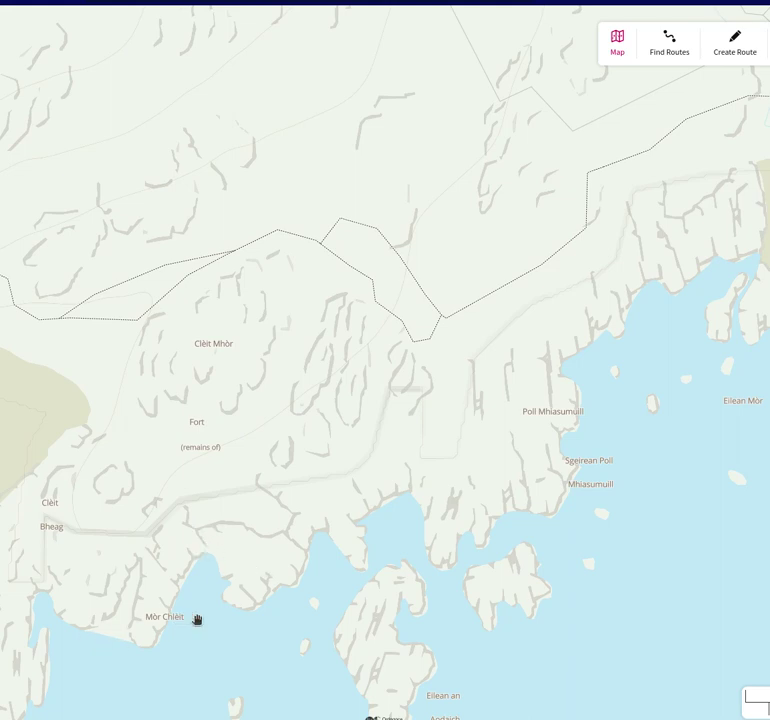
{"action": "left_click_drag", "start_coordinate": [684, 284], "coordinate": [124, 474]}
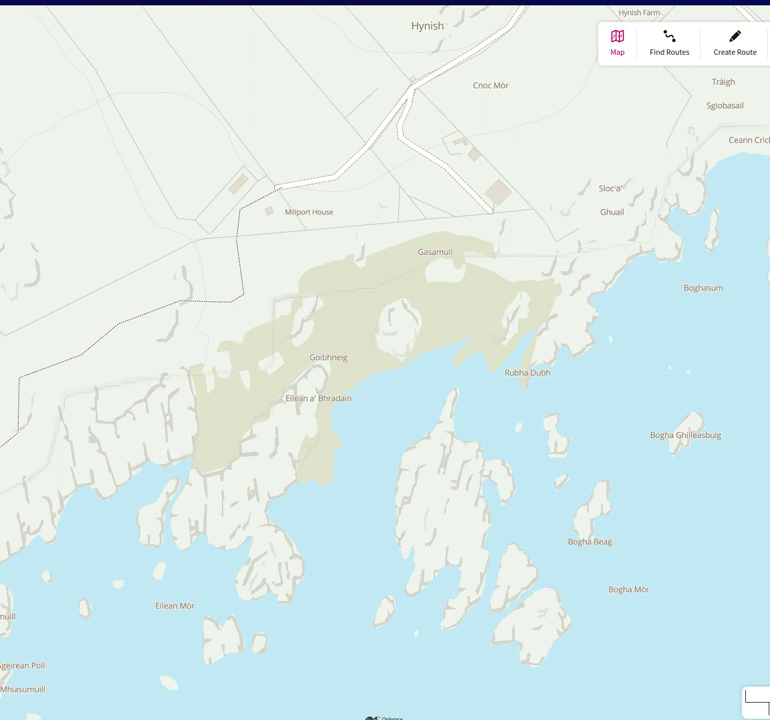
{"action": "left_click_drag", "start_coordinate": [110, 330], "coordinate": [306, 312]}
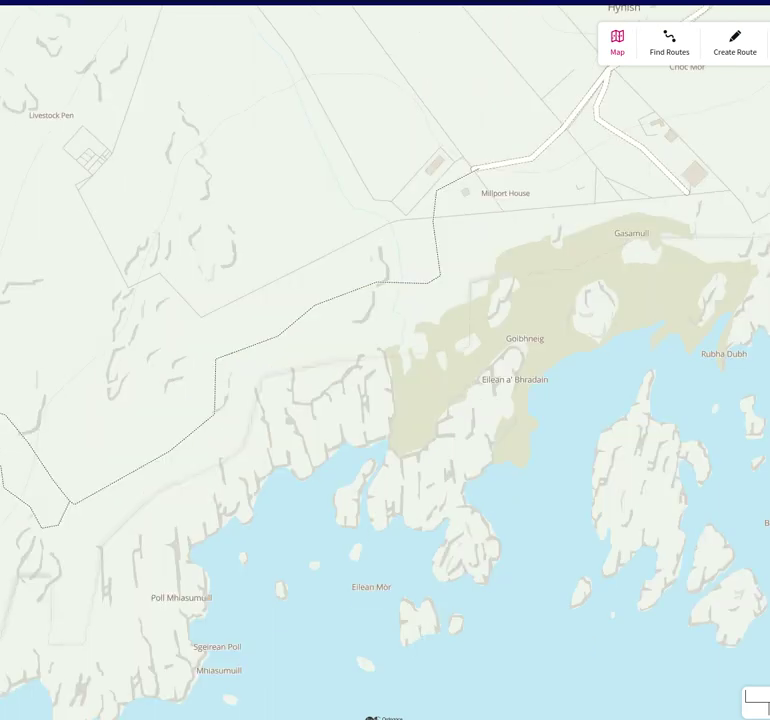